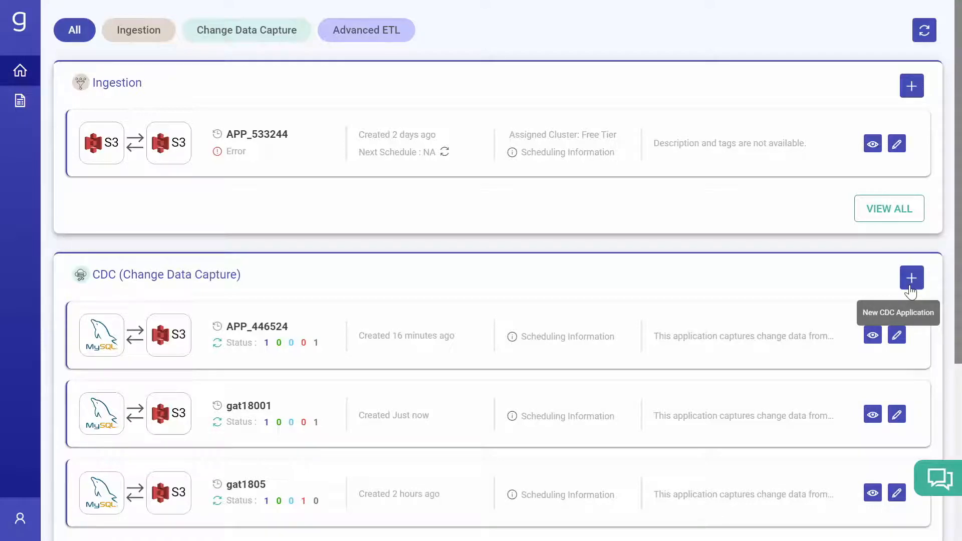
Step: Begin a new CDC application named Business_Application on the MySQL to S3 template
left_click(912, 280)
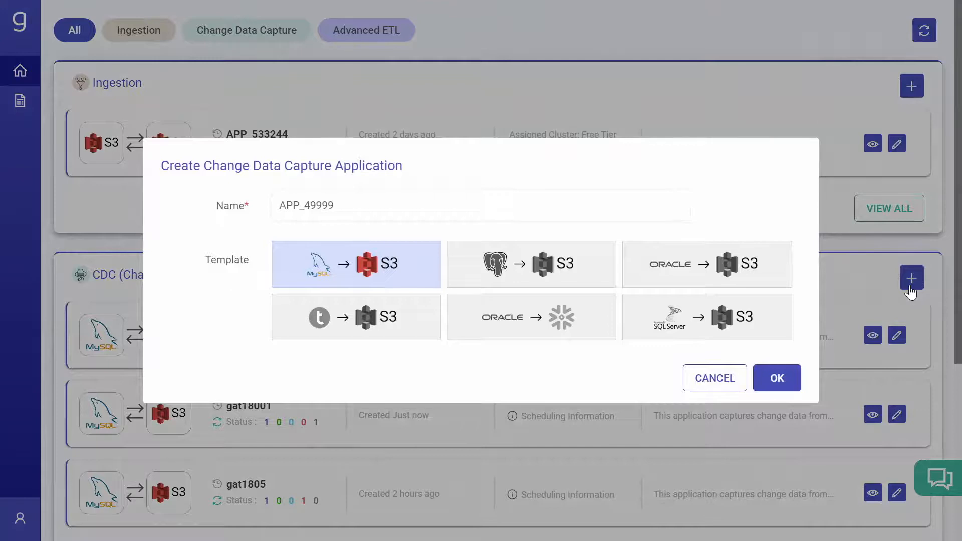
type("Business")
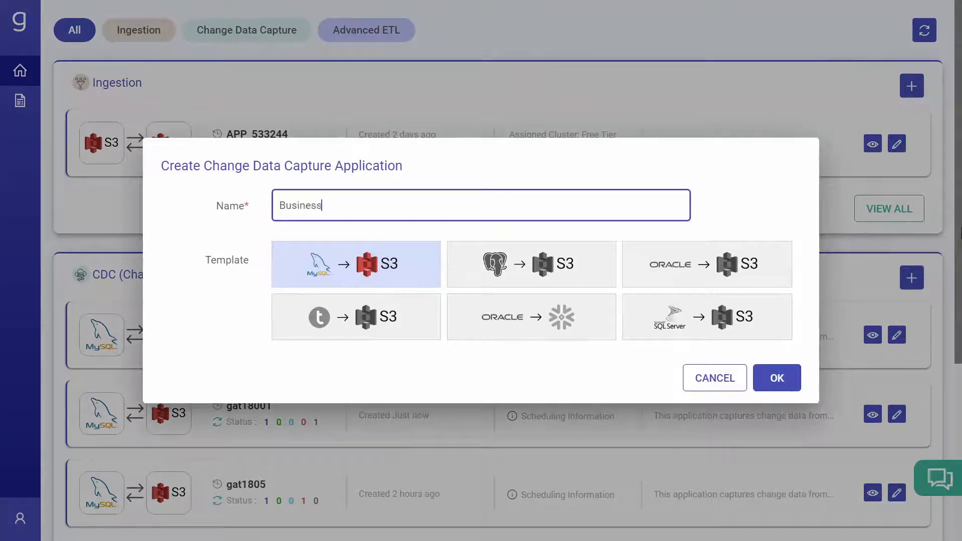
type("_Appli")
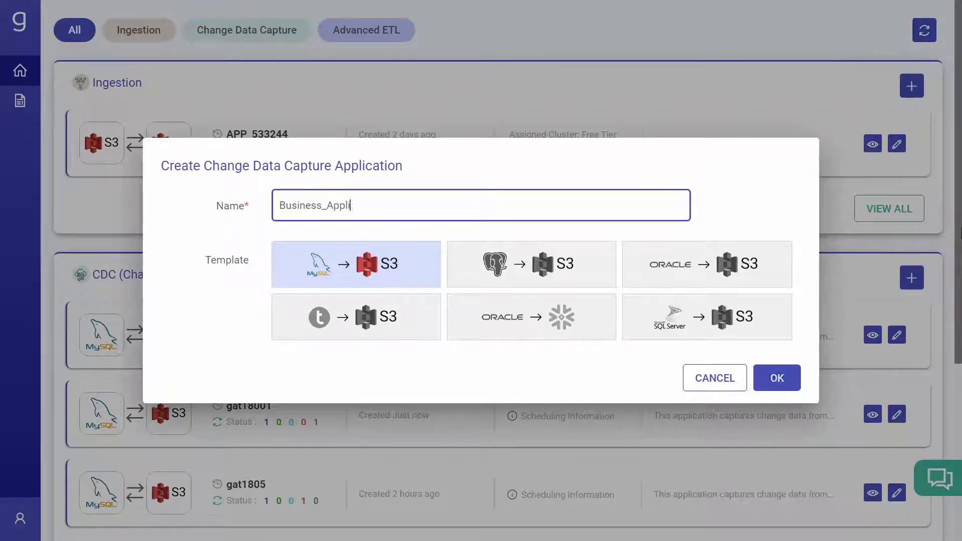
type("cation")
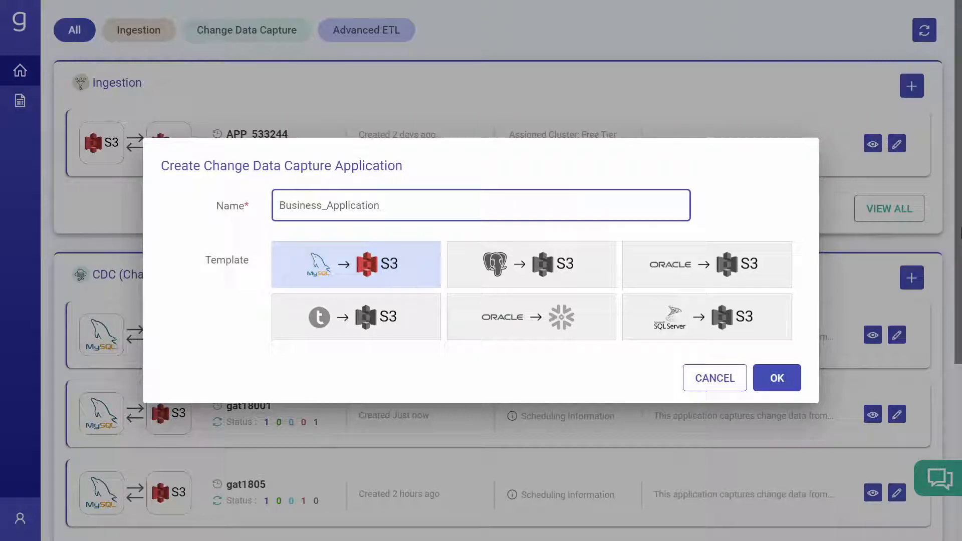
key("ctrl+a")
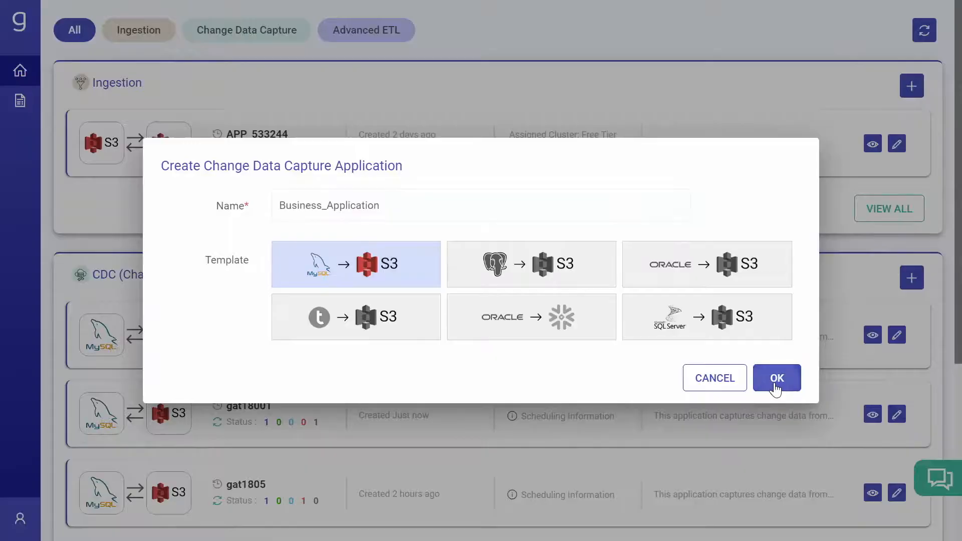
Step: Confirm creation, keep Database Agent method, choose pg_kafka_extrabox Kafka connection, and validate the source
left_click(777, 378)
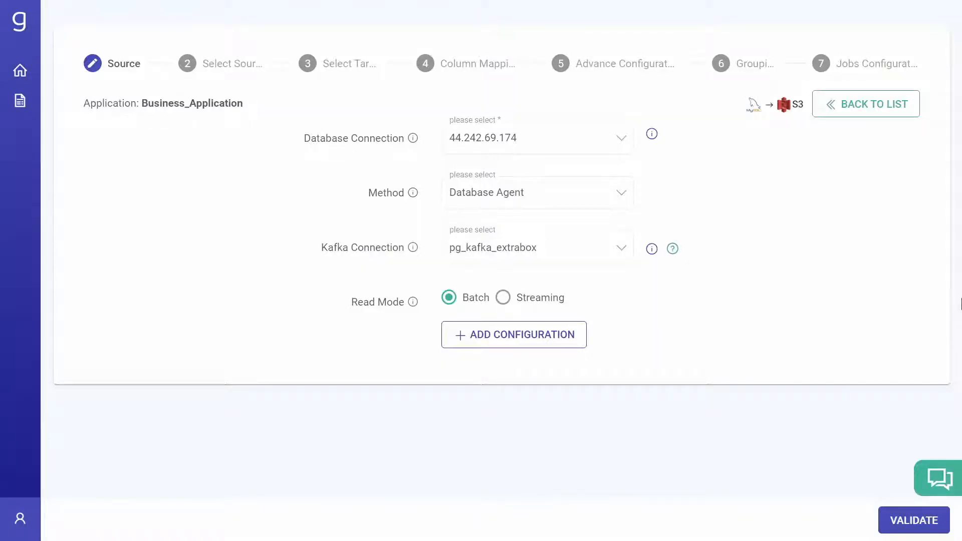
left_click(621, 193)
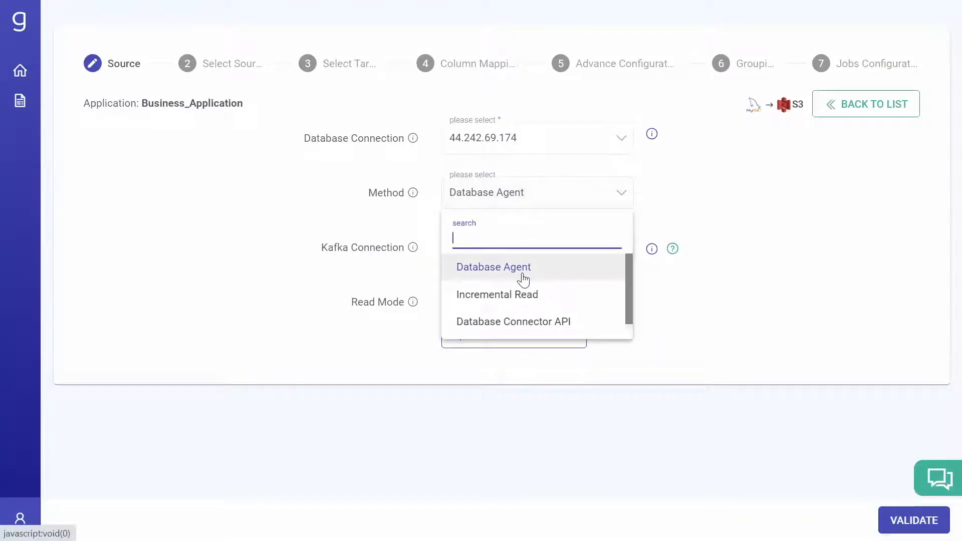
left_click(495, 267)
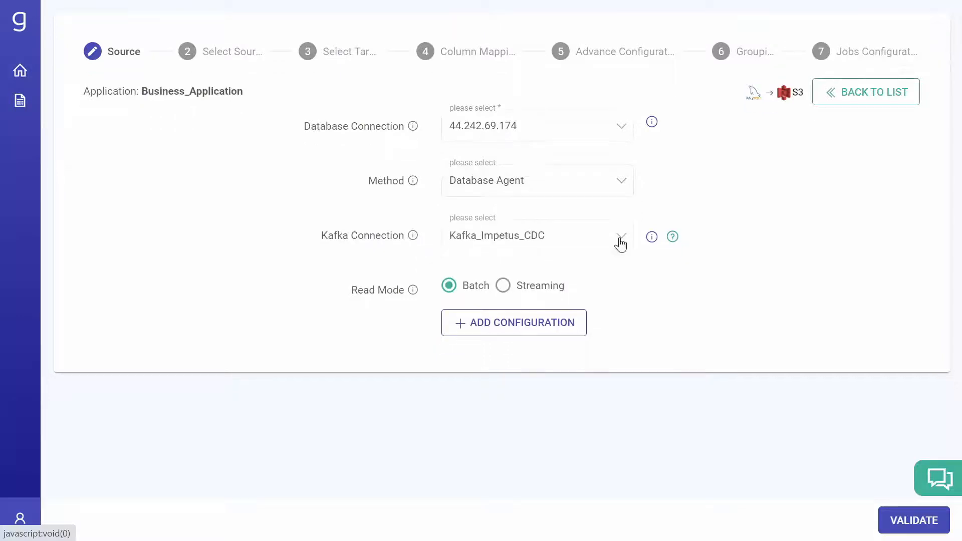
left_click(621, 238)
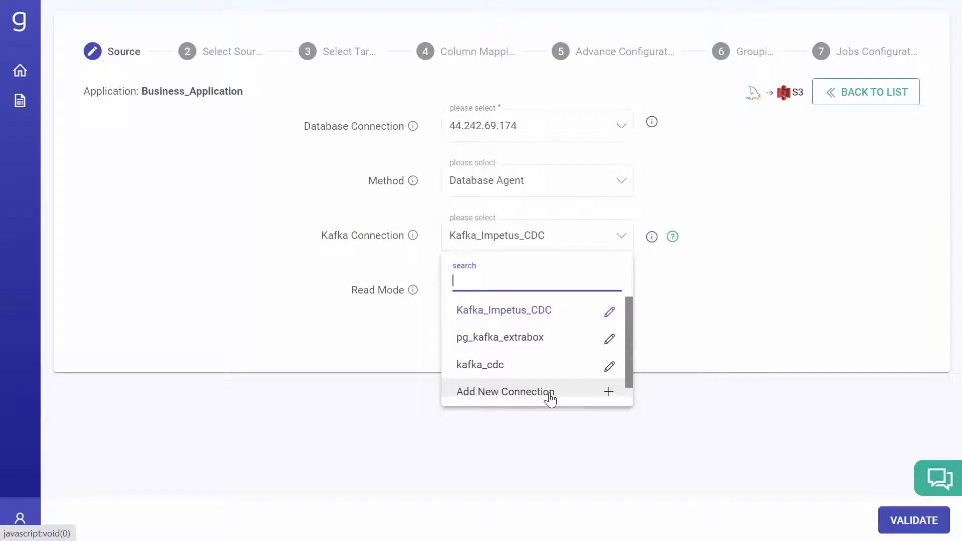
left_click(519, 338)
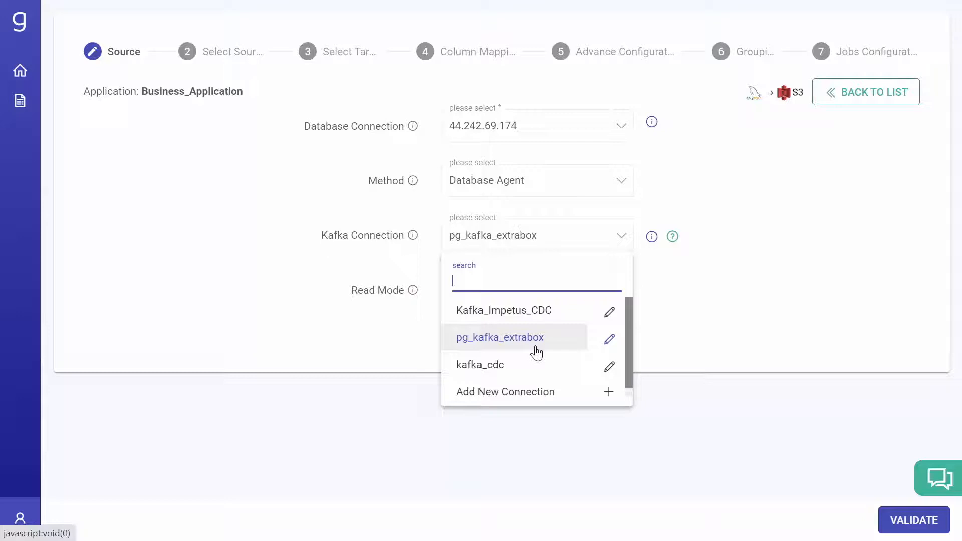
left_click(503, 310)
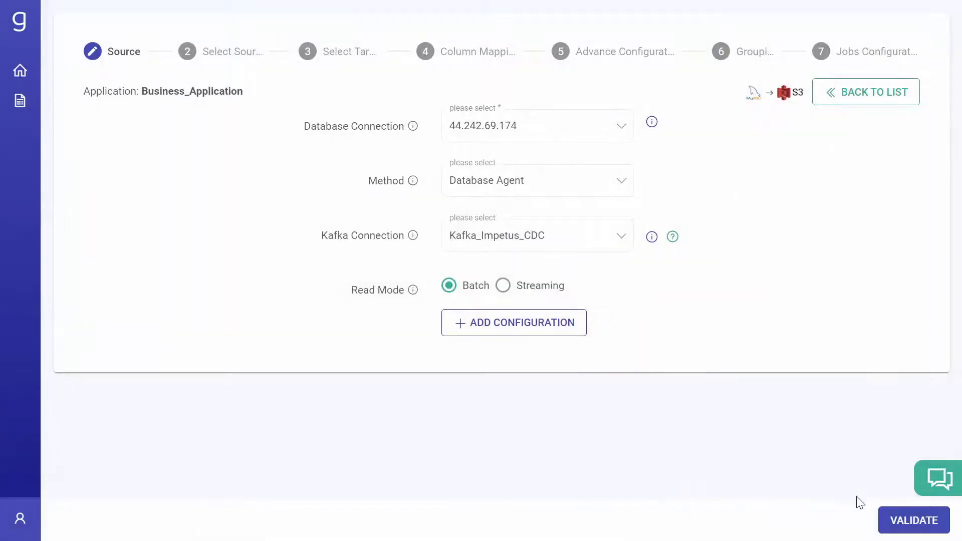
left_click(894, 527)
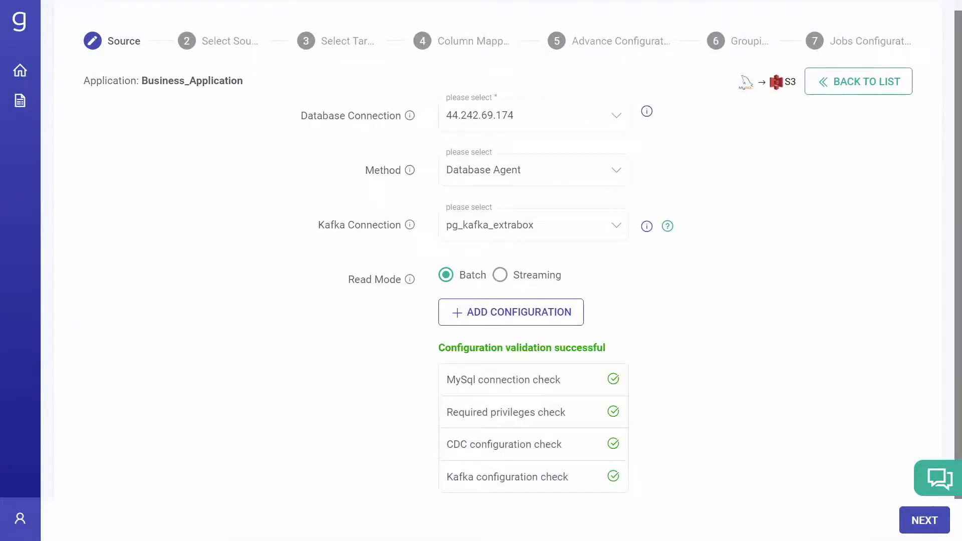
Step: Select only the cdc.CUSTOMER_ADDRESS table as the source and continue to Select Target
left_click(926, 526)
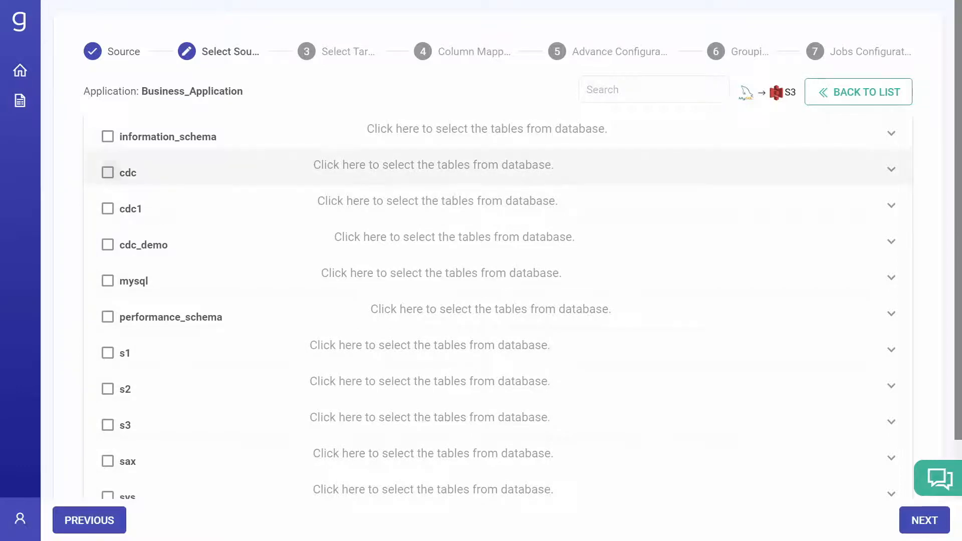
left_click(107, 172)
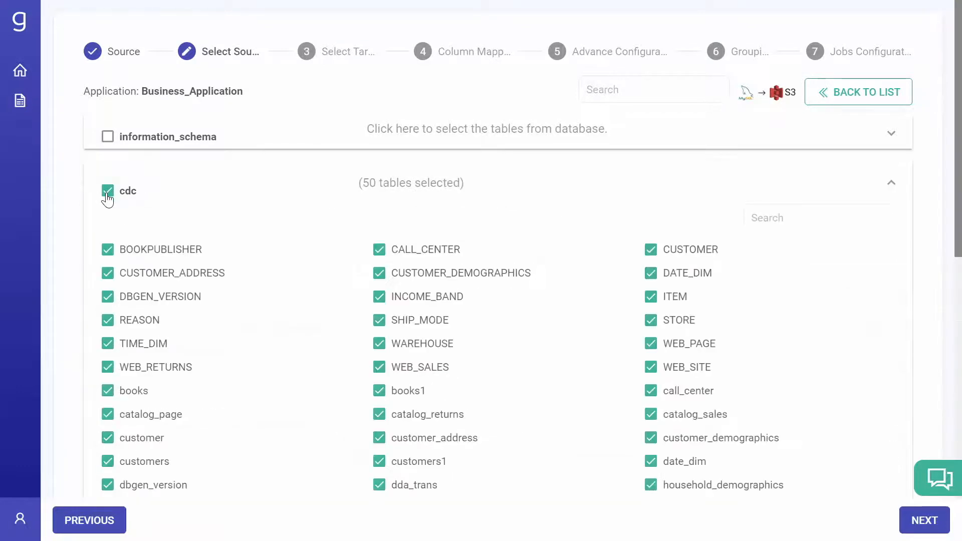
left_click(107, 191)
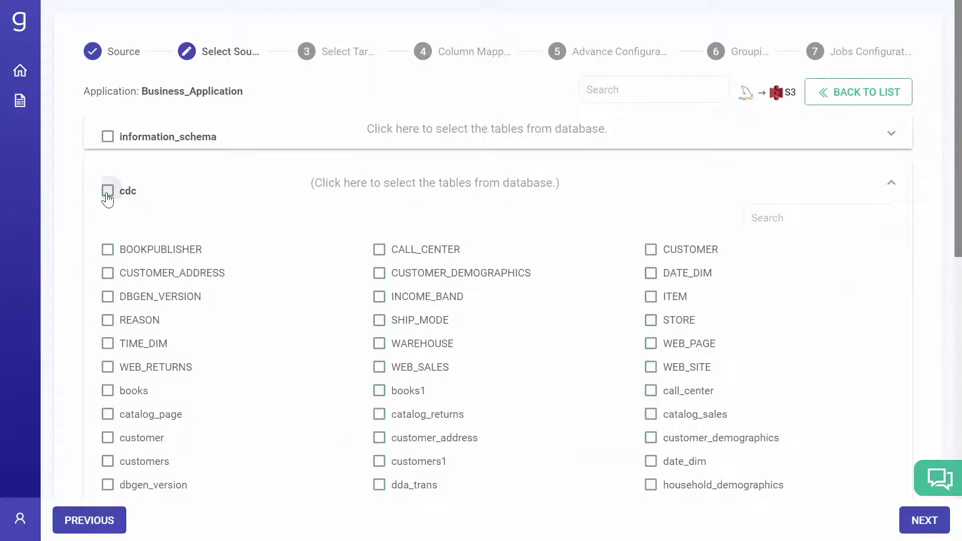
left_click(107, 273)
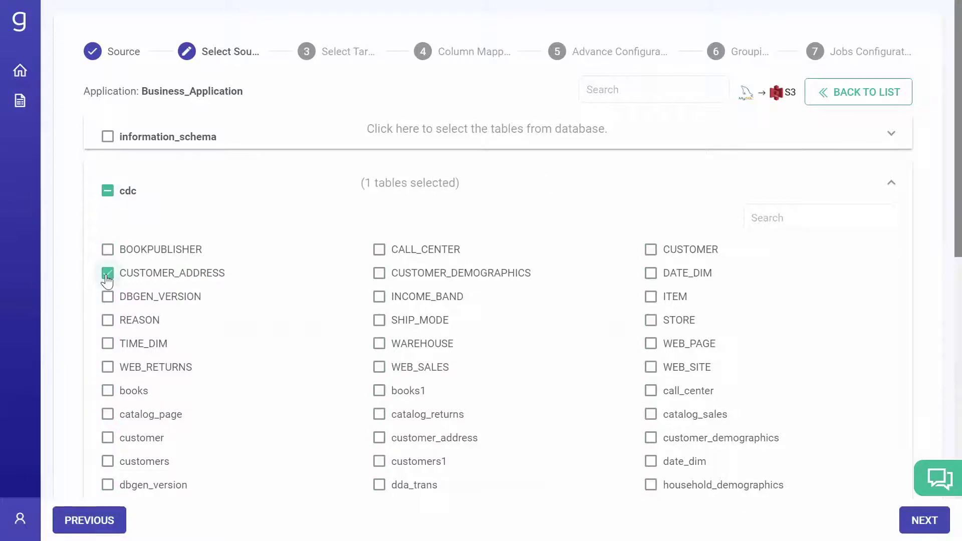
left_click(924, 526)
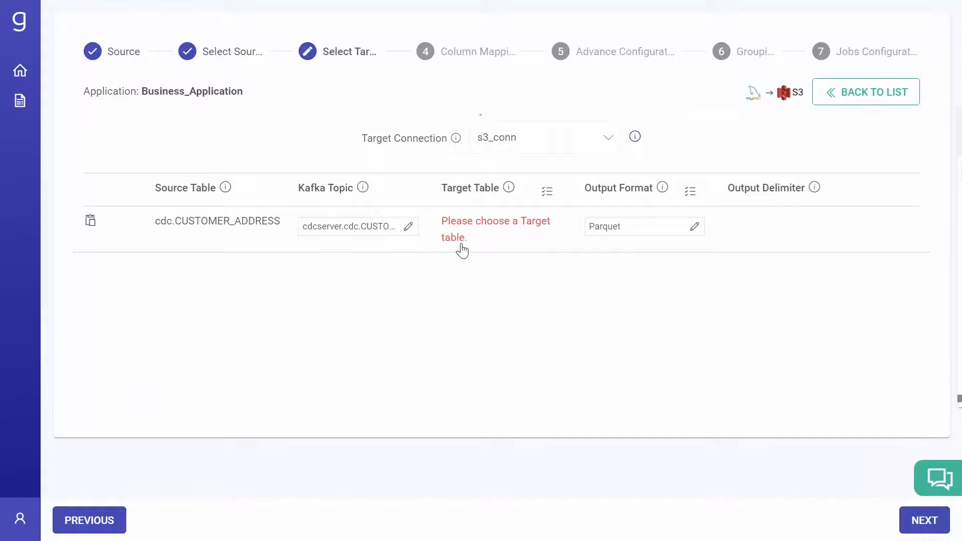
Step: Point CUSTOMER_ADDRESS at a folder in the gathrmetadata bucket on s3_conn and continue to Column Mapping
left_click(463, 233)
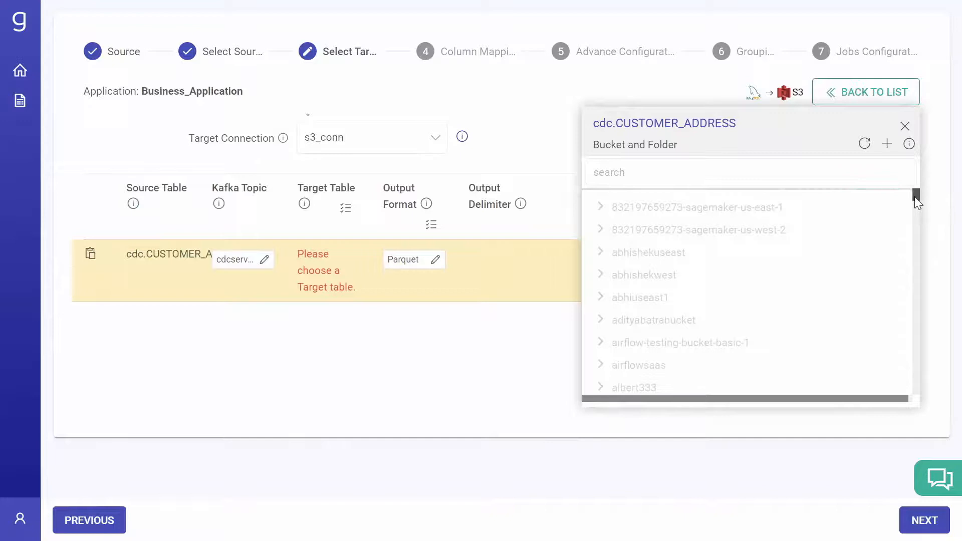
left_click_drag(915, 196, 914, 222)
left_click(601, 309)
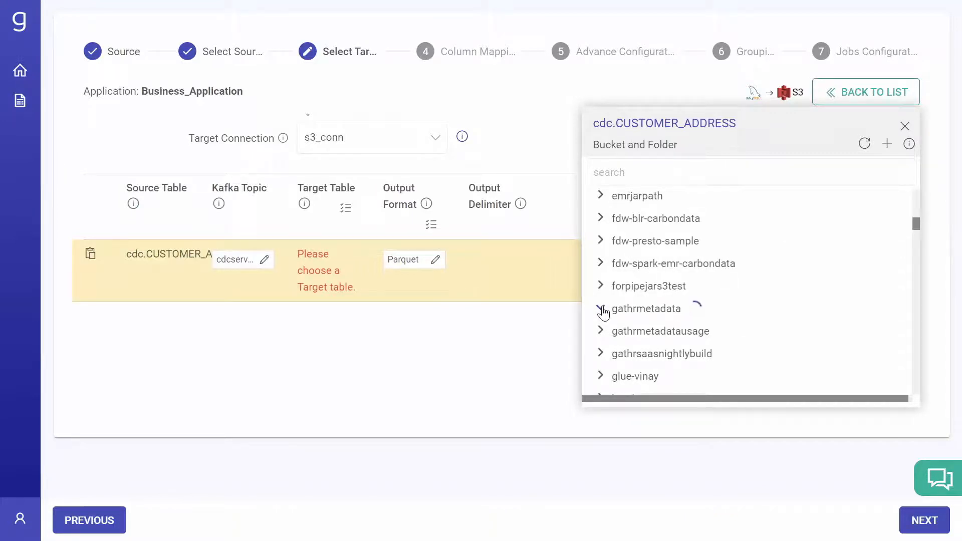
left_click(665, 330)
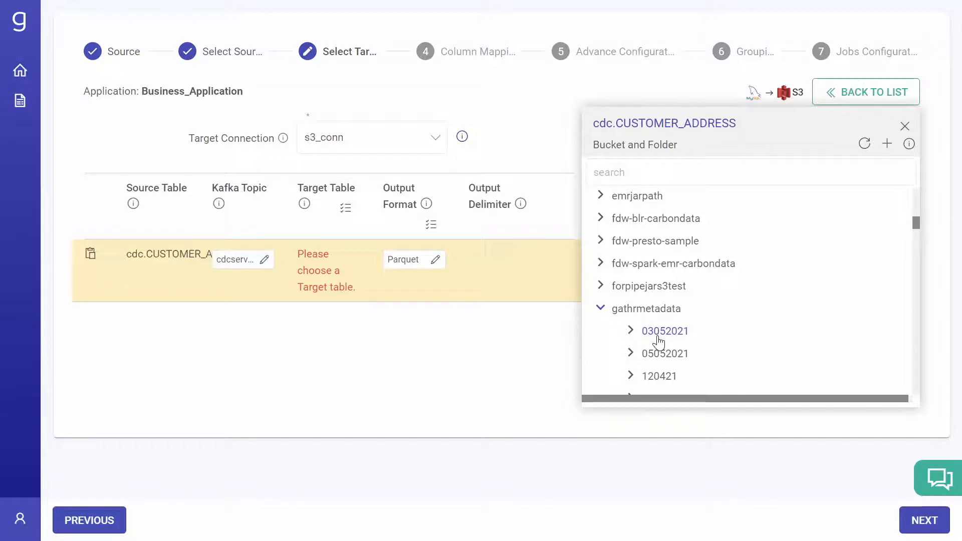
left_click(924, 520)
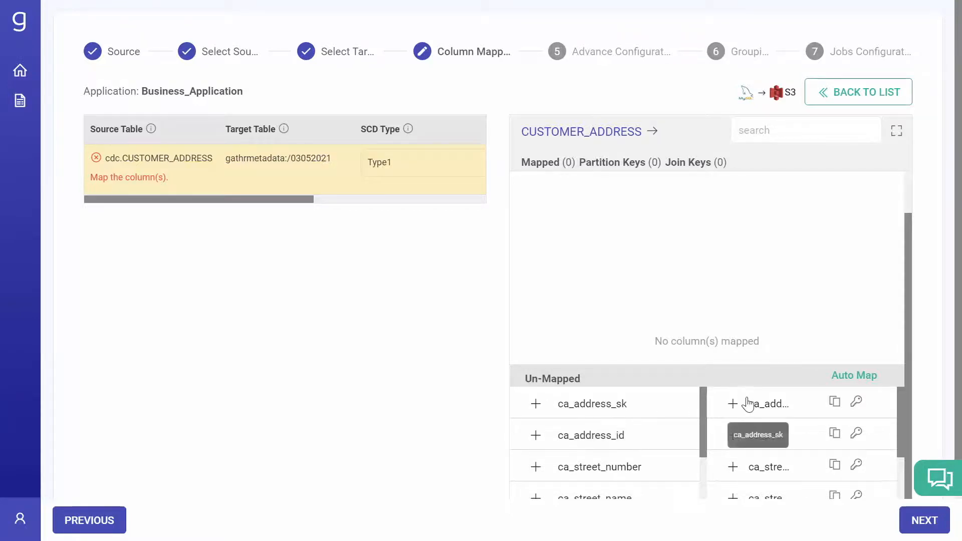
Step: Auto-map all CUSTOMER_ADDRESS columns, mark every column a join key, and pass Advance Configuration with defaults
left_click(855, 376)
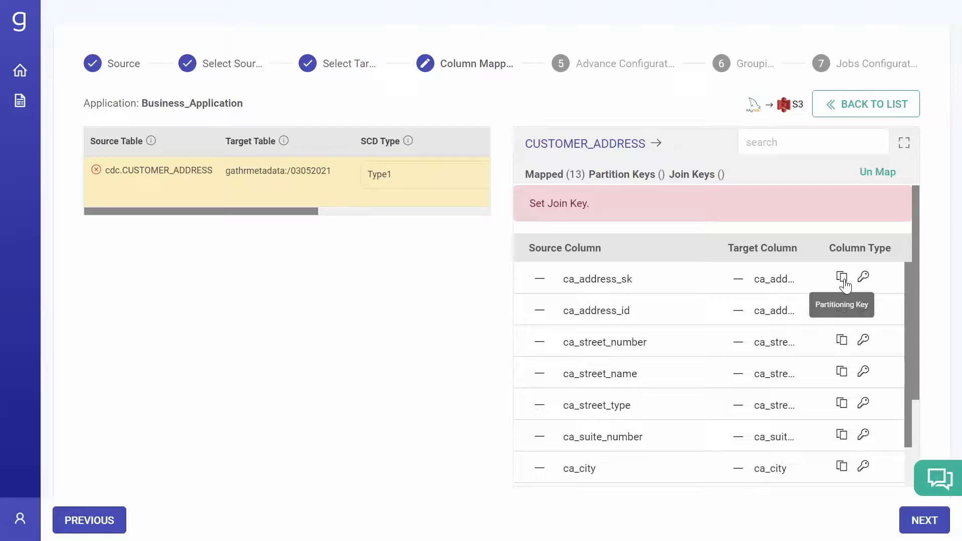
scroll(846, 282, "down", 1)
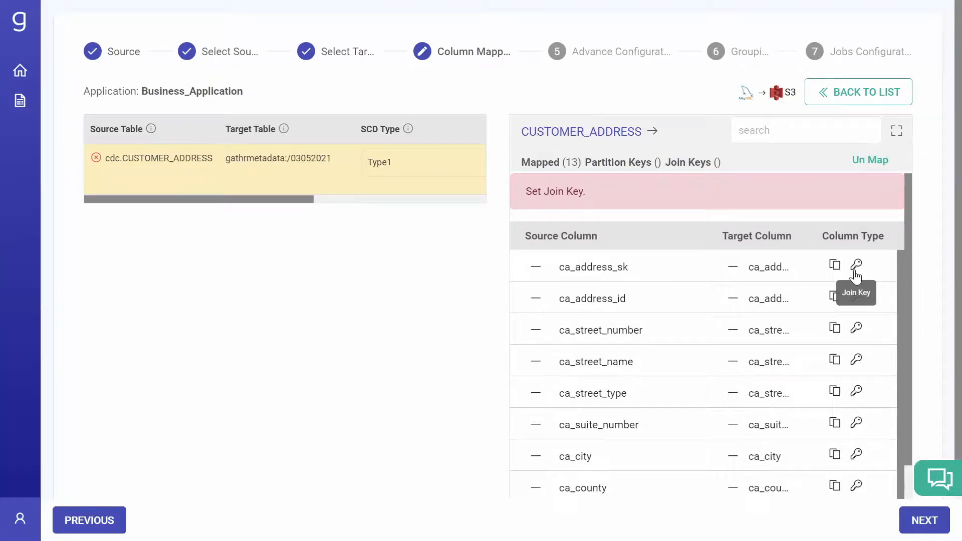
left_click(856, 267)
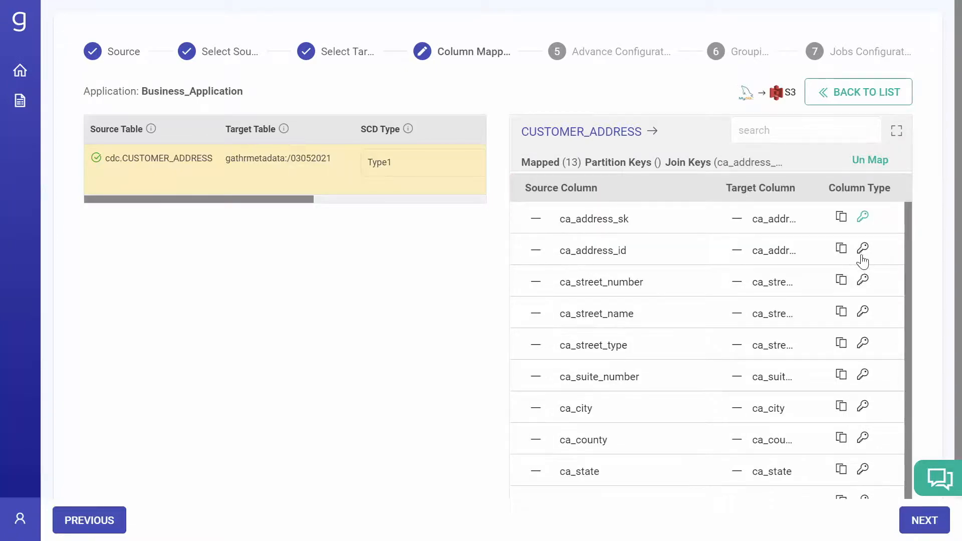
left_click(862, 249)
left_click(863, 281)
left_click(862, 312)
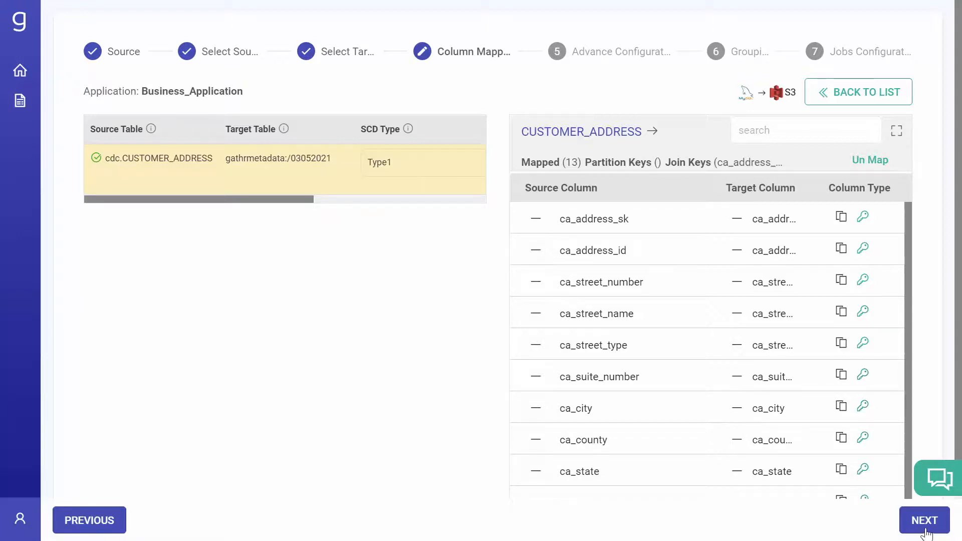
left_click(925, 521)
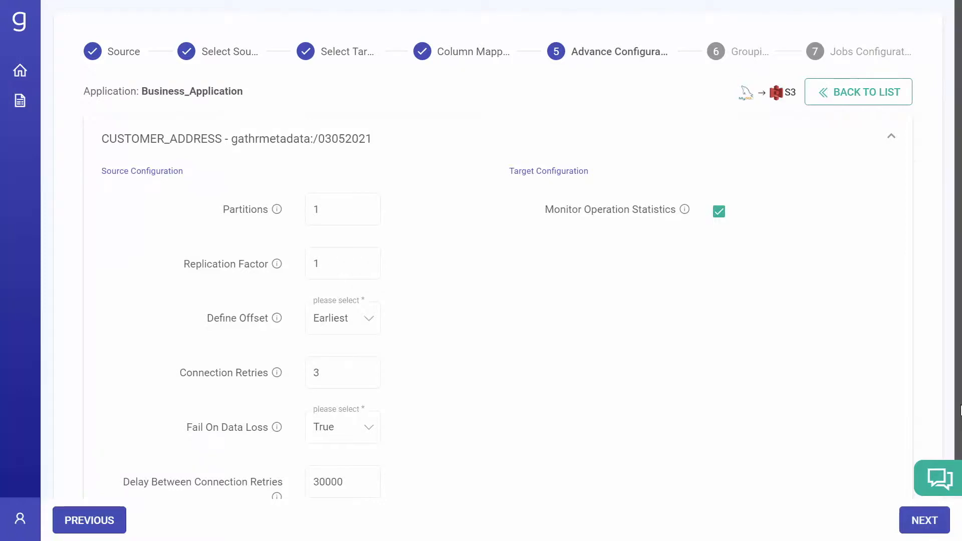
scroll(959, 410, "down", 2)
left_click(925, 521)
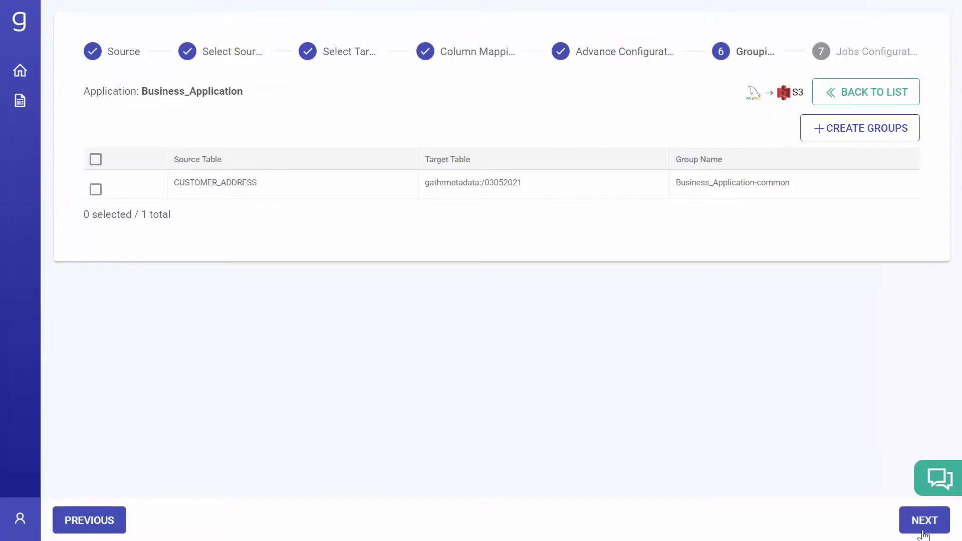
Step: Put CUSTOMER_ADDRESS into a new group named Business_User and continue to Jobs Configuration
left_click(95, 188)
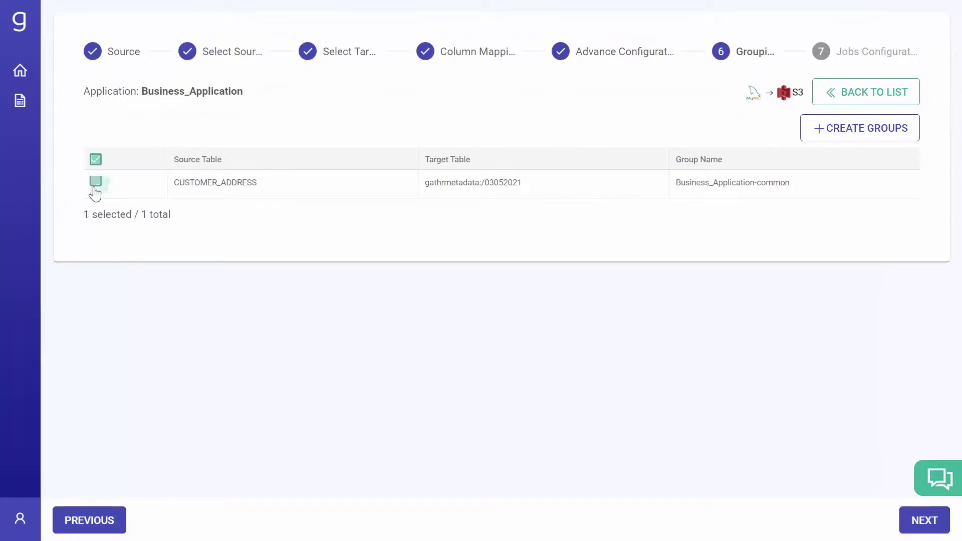
left_click(859, 128)
type("Busi")
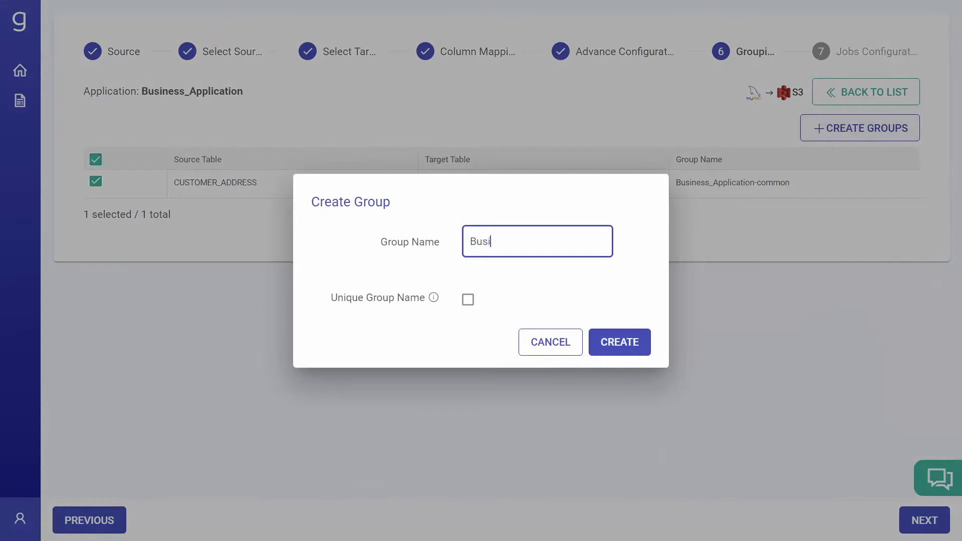
type("ness_User")
left_click(617, 344)
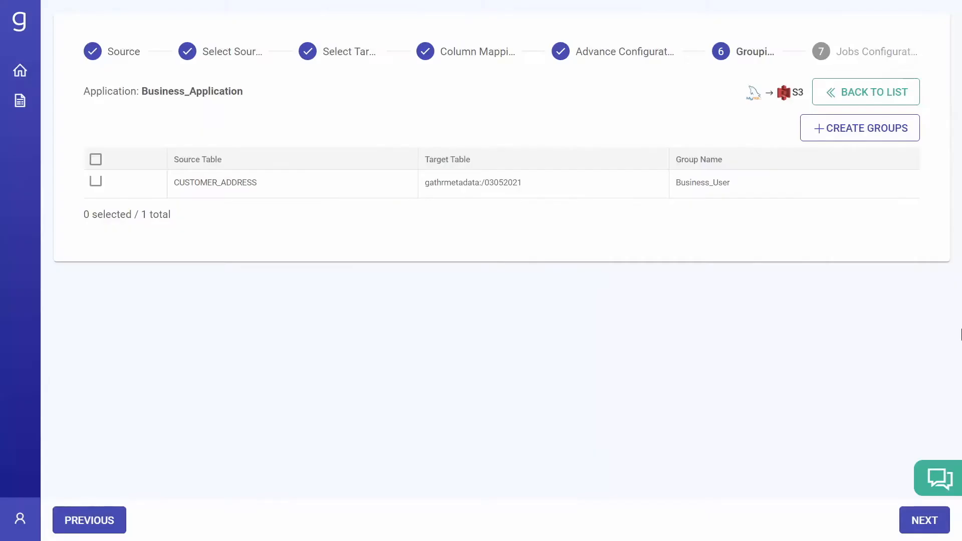
left_click(924, 520)
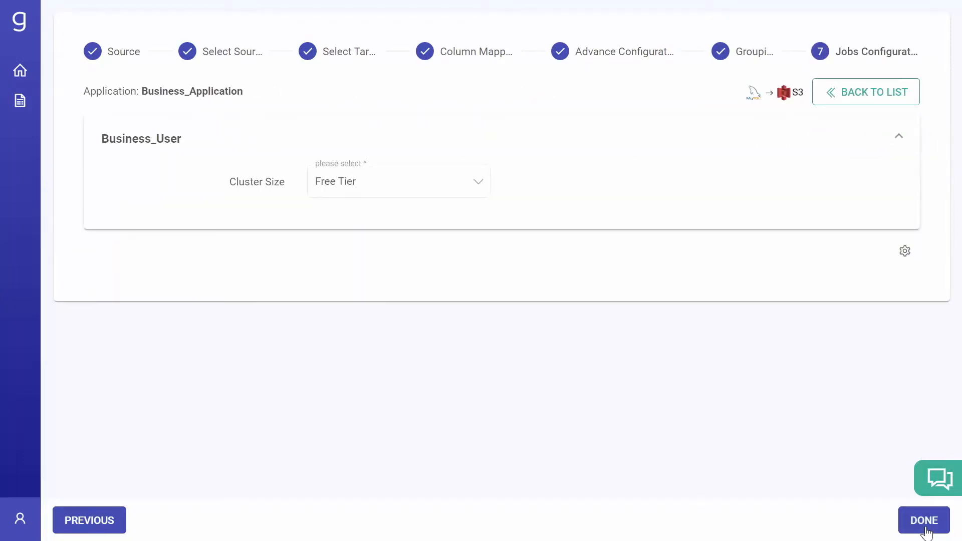
Step: Leave the cluster size at Free Tier and finish creating Business_Application
left_click(476, 185)
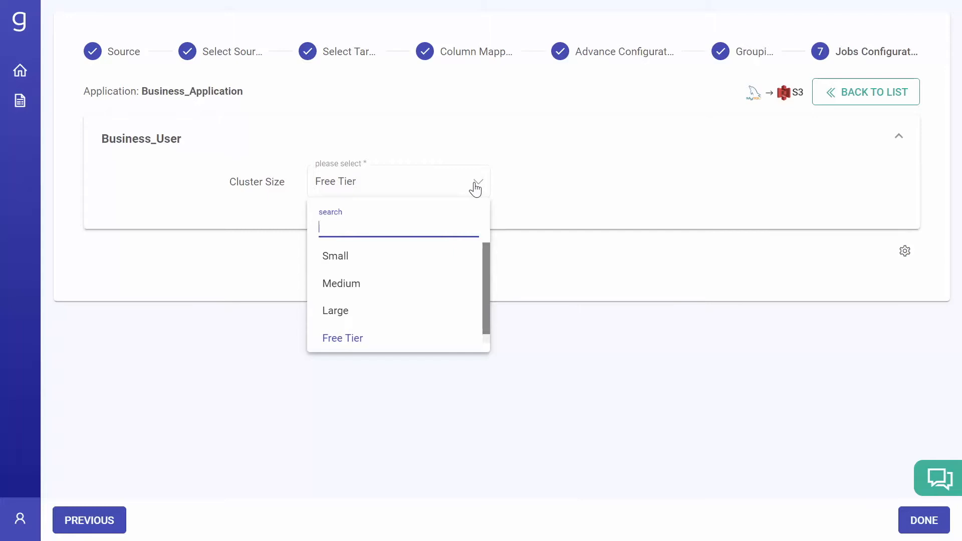
left_click(476, 186)
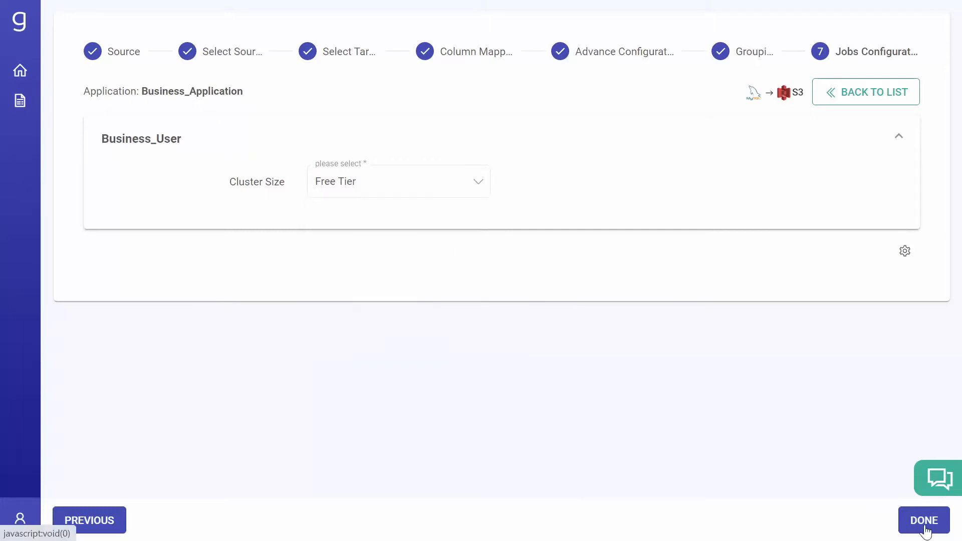
left_click(924, 521)
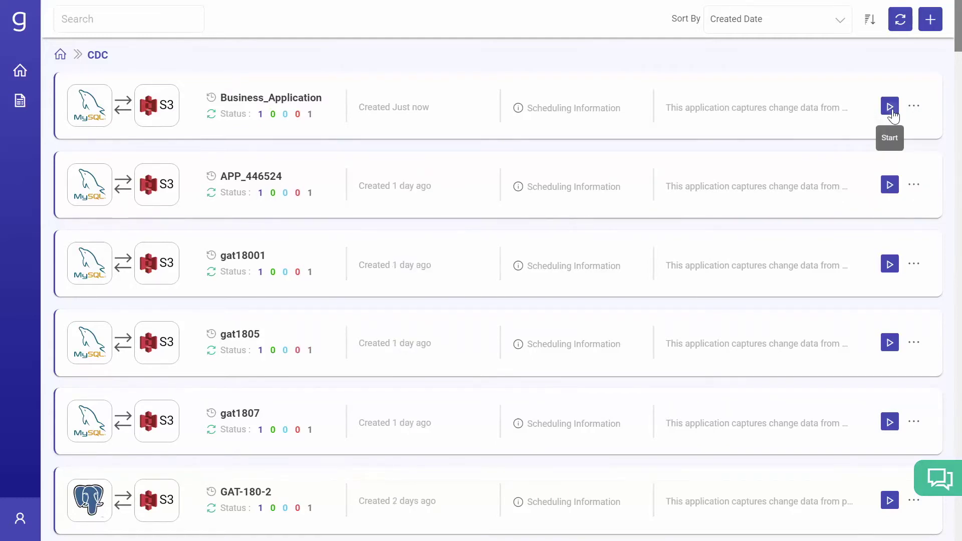
Step: Start Business_Application from the CDC list with the Business_User group ticked
left_click(889, 108)
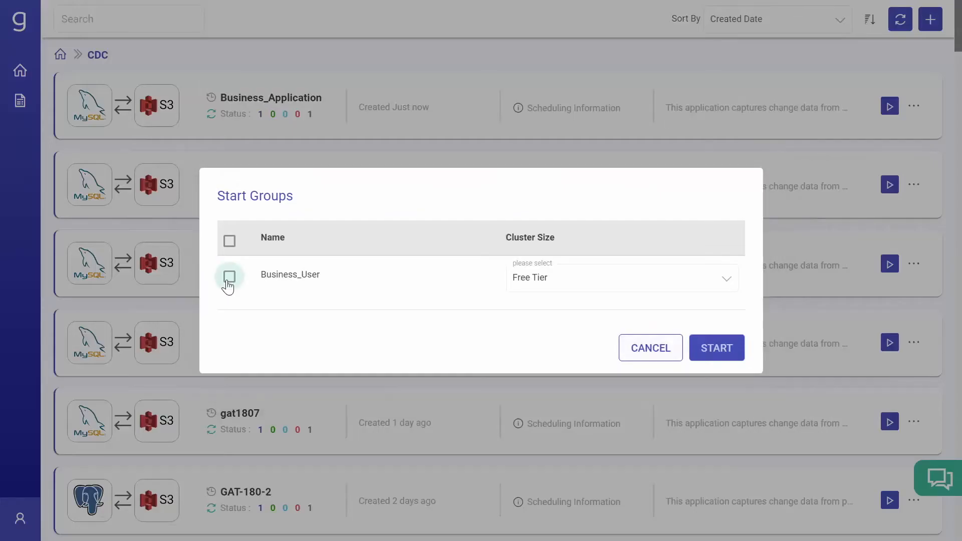
left_click(229, 277)
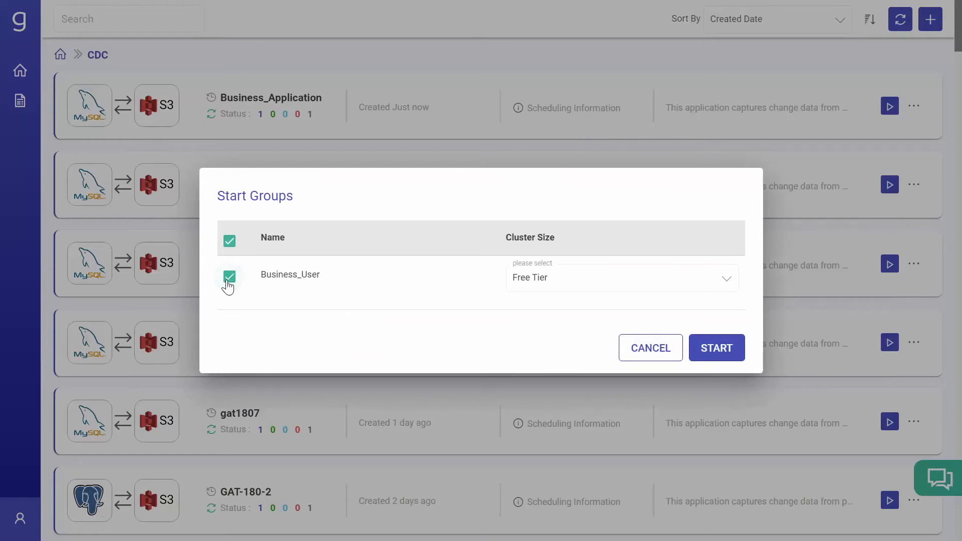
left_click(716, 348)
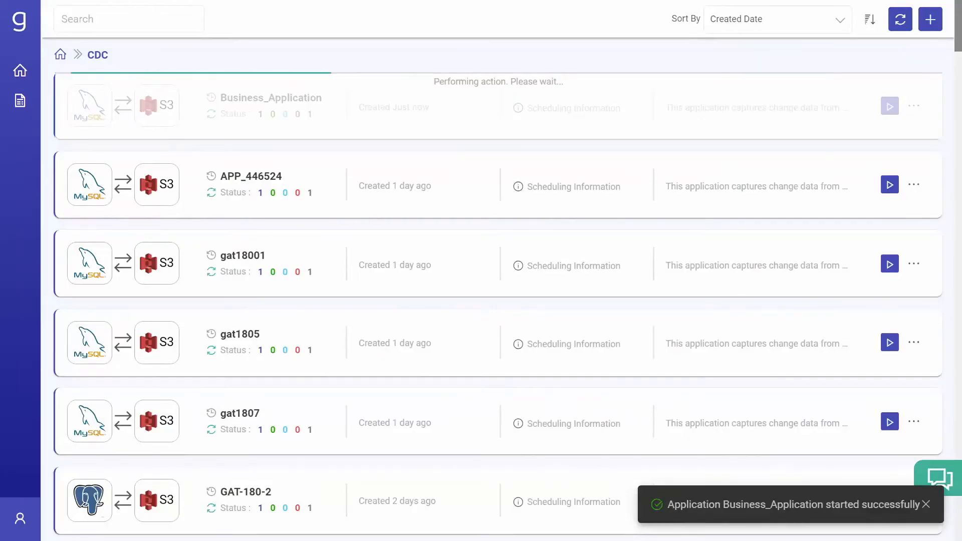